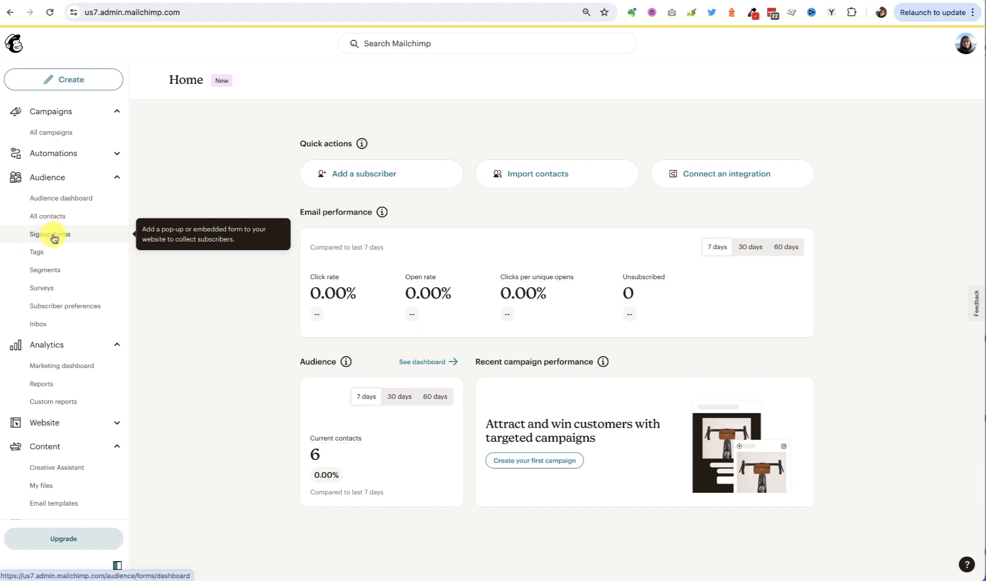
Open the embedded form for editing from the audience's signup forms
click(53, 238)
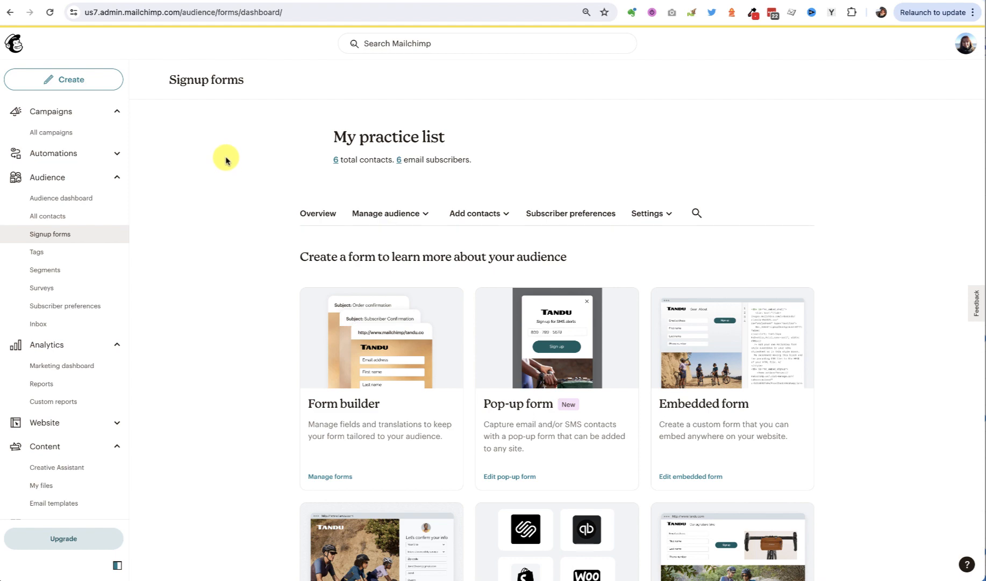
scroll(228, 159, down, 2)
scroll(226, 160, down, 3)
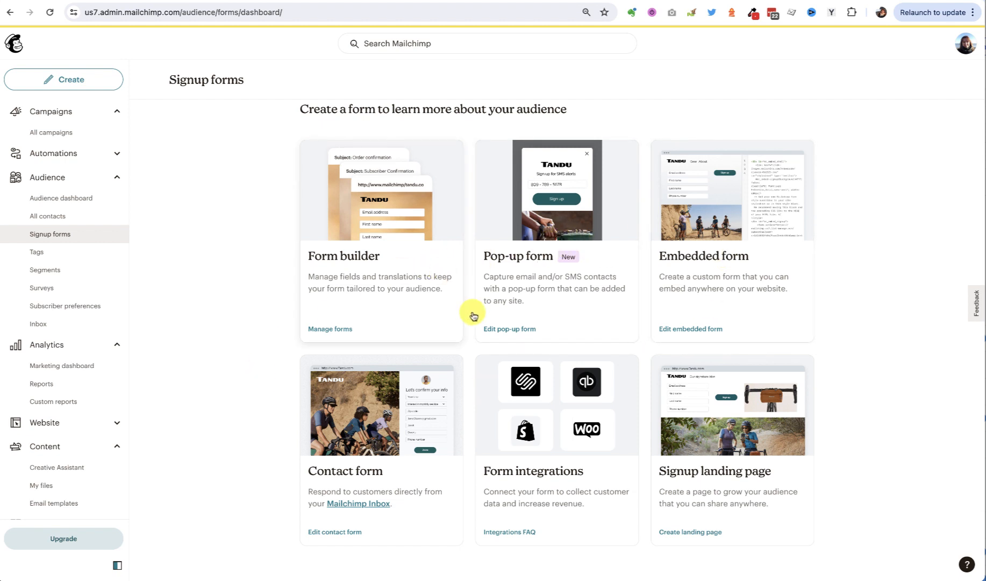
click(718, 258)
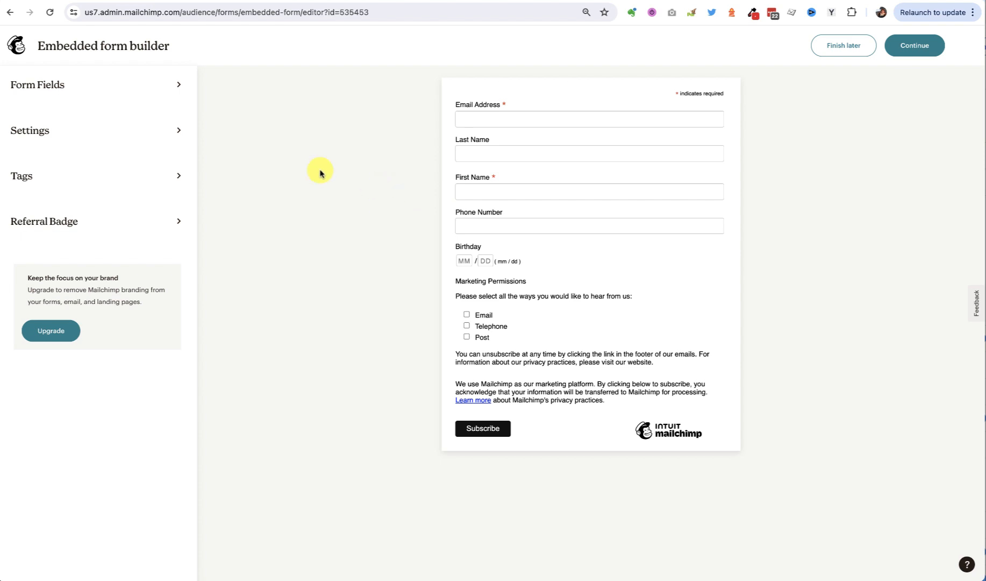
Switch off the Phone Number and Birthday fields in the embedded form
click(63, 85)
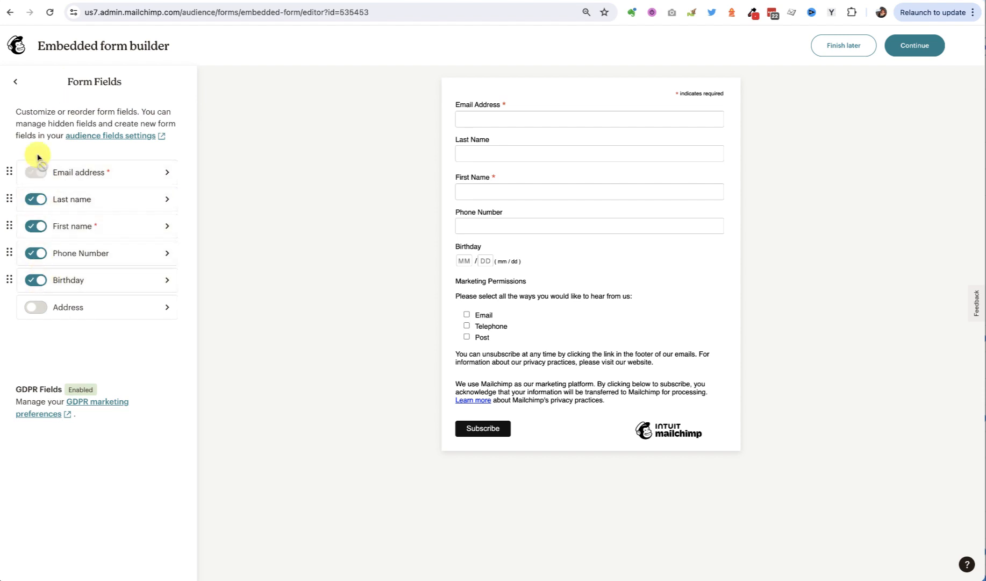
click(32, 254)
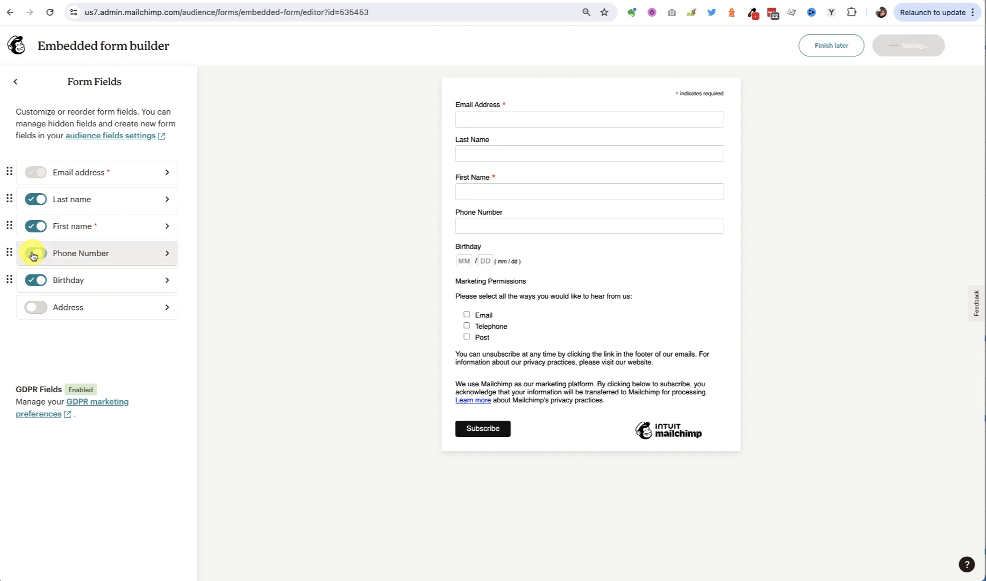
click(33, 254)
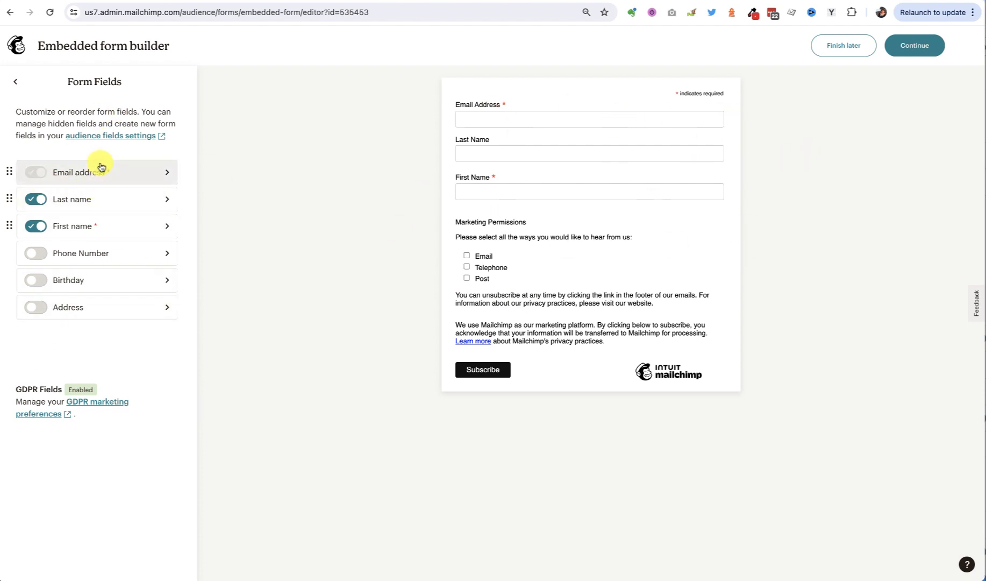
Try out the Form Title and Remove CSS styles options in the form's settings, leaving both switched off
click(17, 85)
click(48, 136)
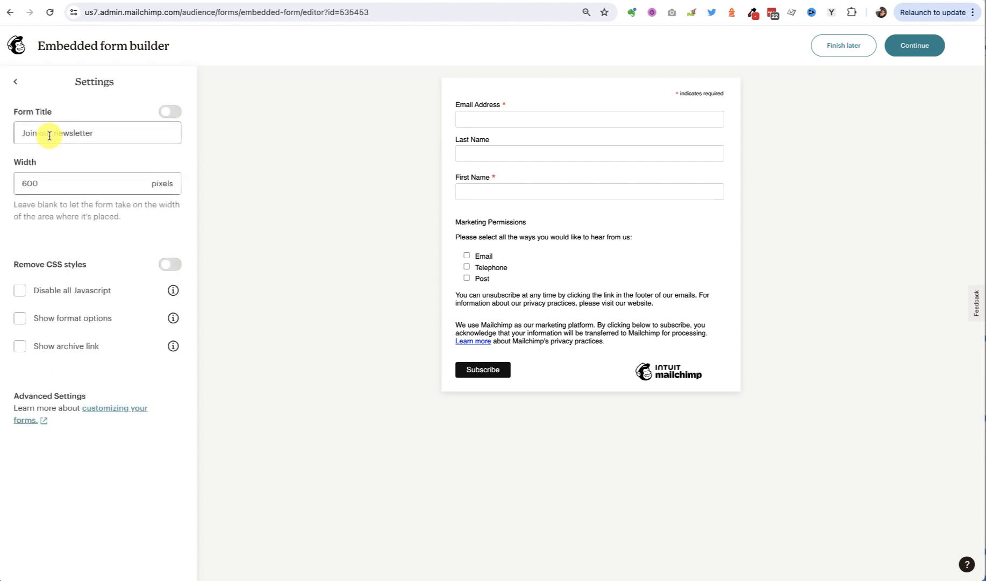
click(32, 113)
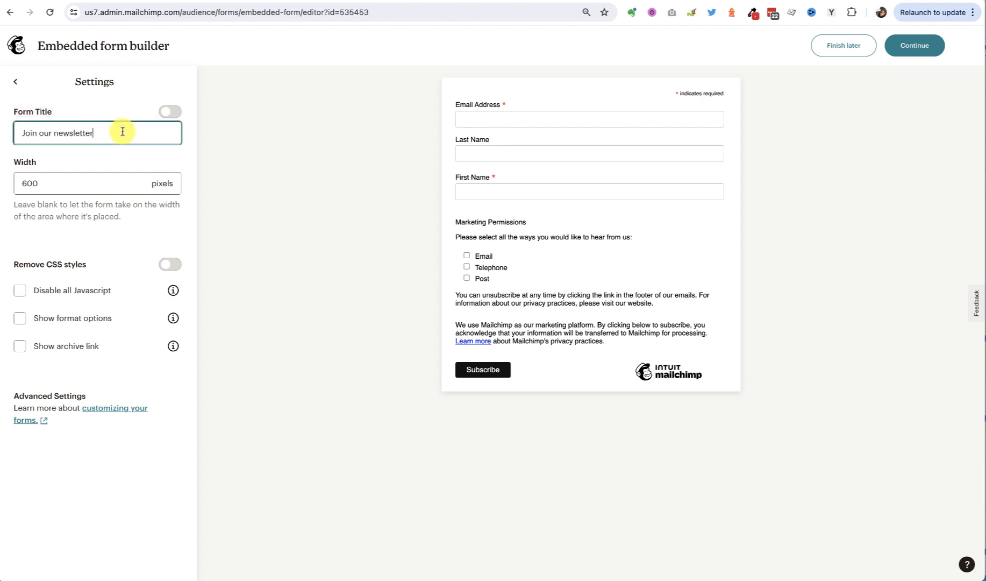
click(172, 111)
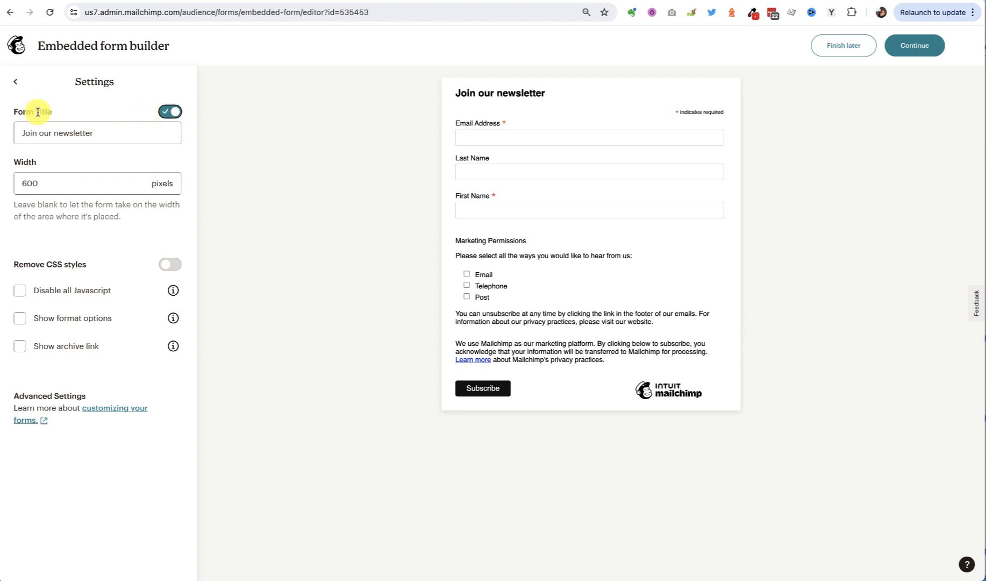
click(166, 114)
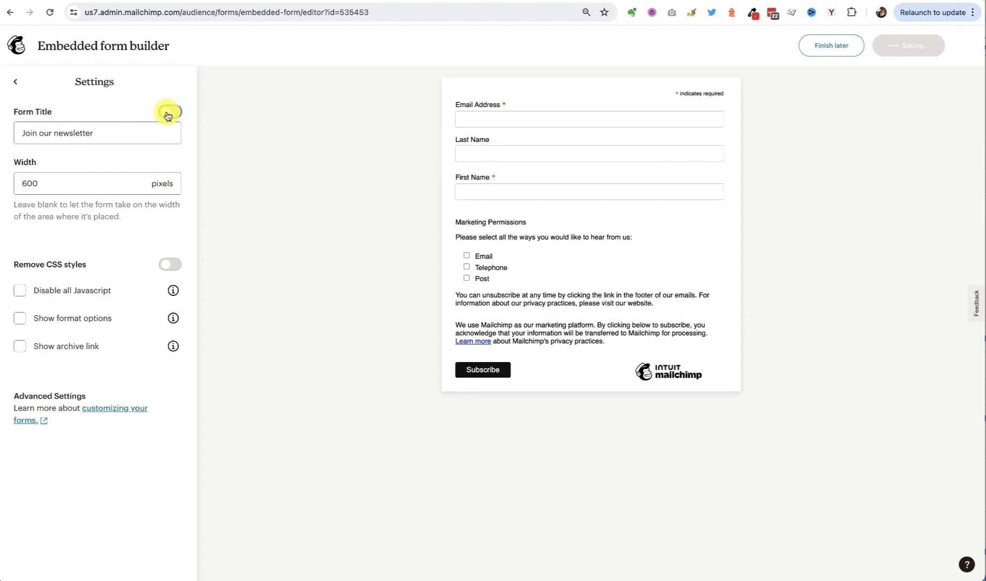
click(179, 112)
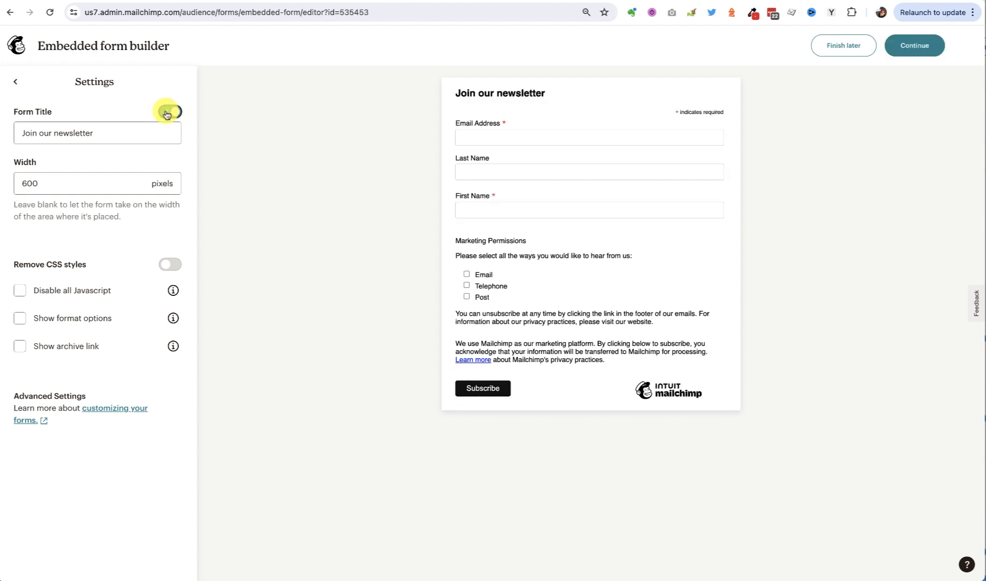
click(165, 113)
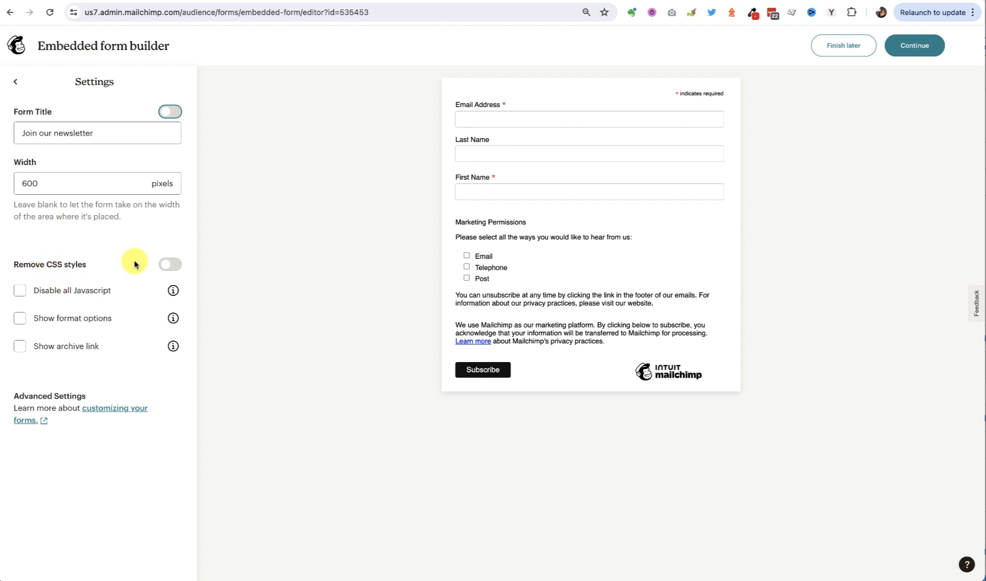
click(176, 265)
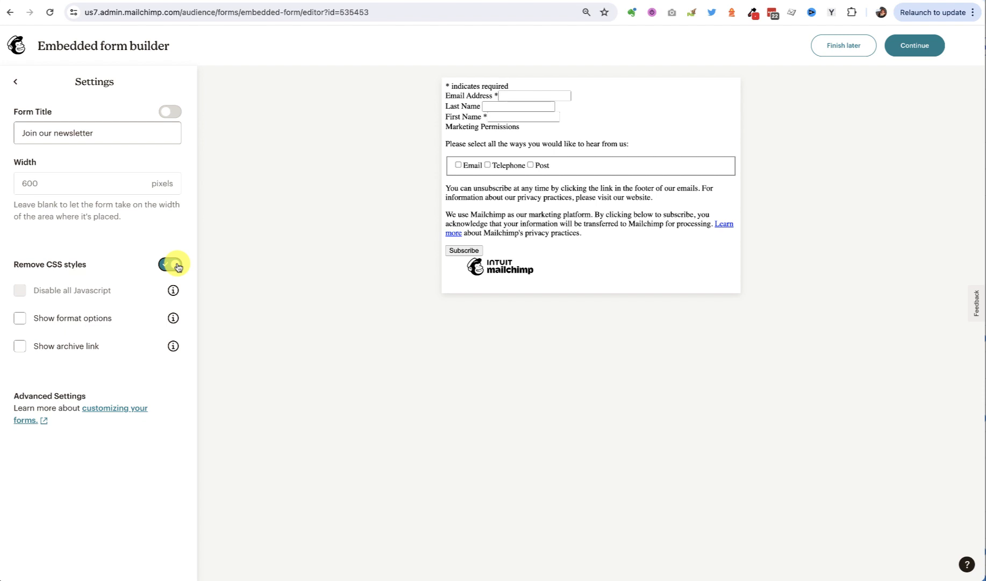
click(181, 264)
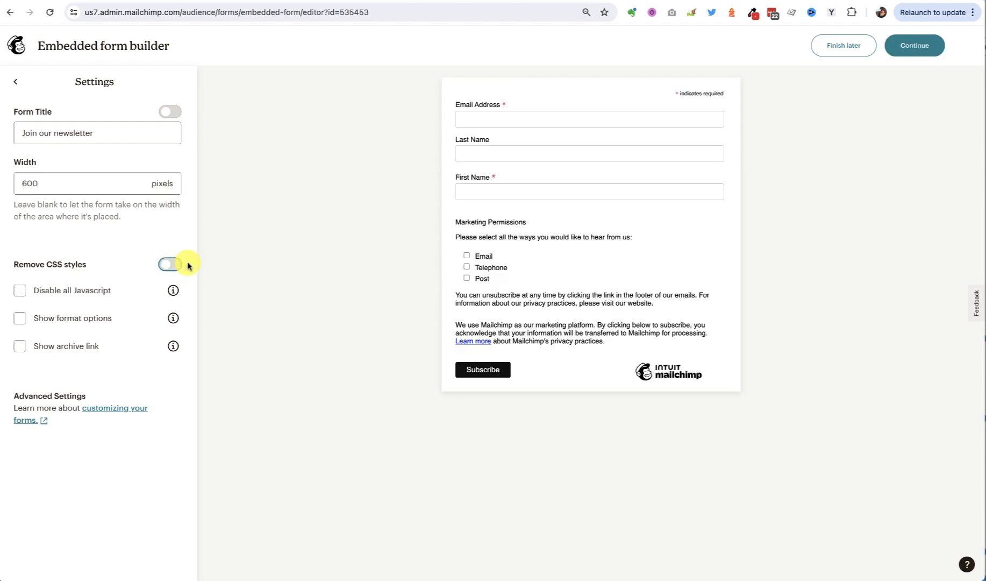
click(16, 81)
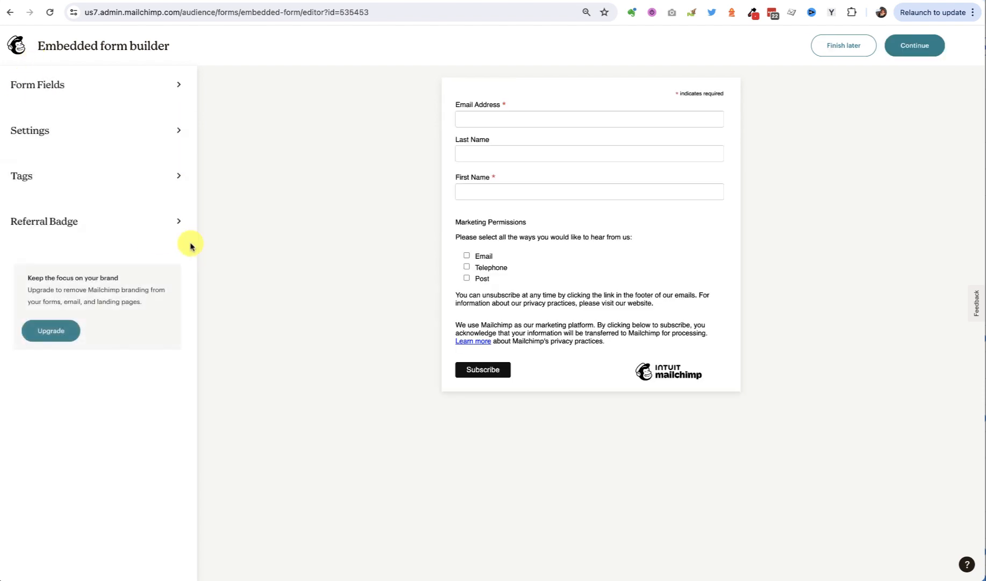
Remove the "new website tag" tag from the form's contact tags
click(50, 175)
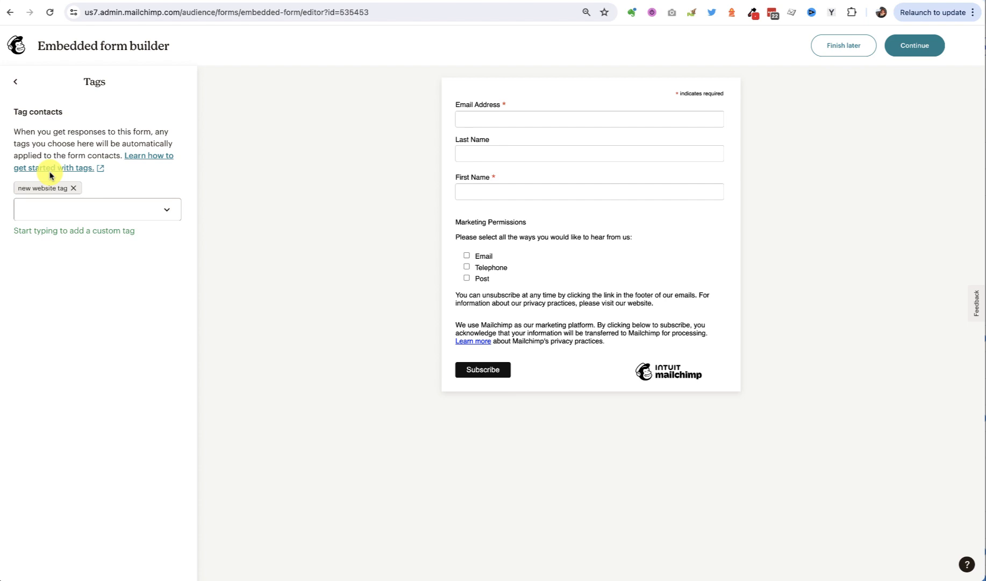
click(42, 208)
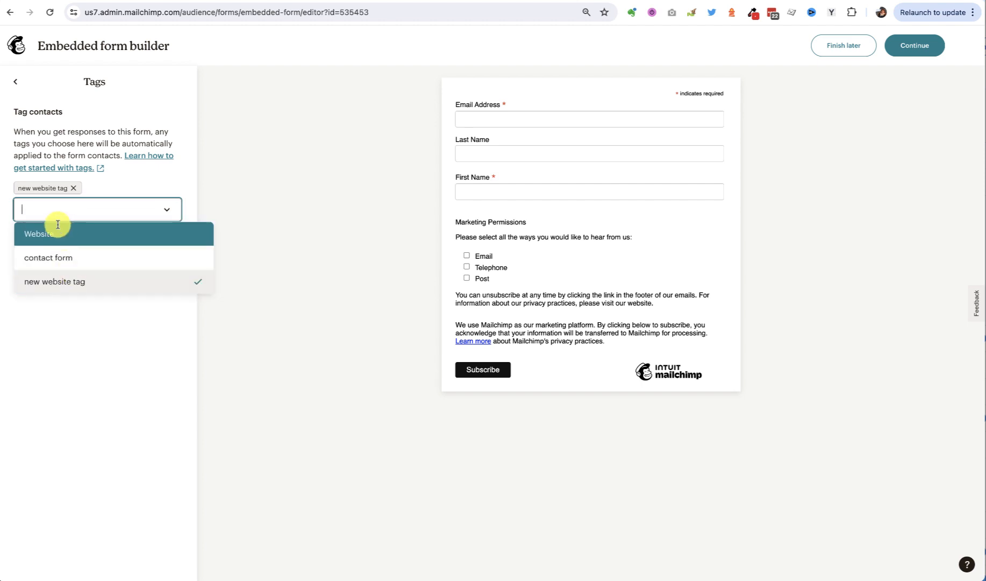
click(73, 188)
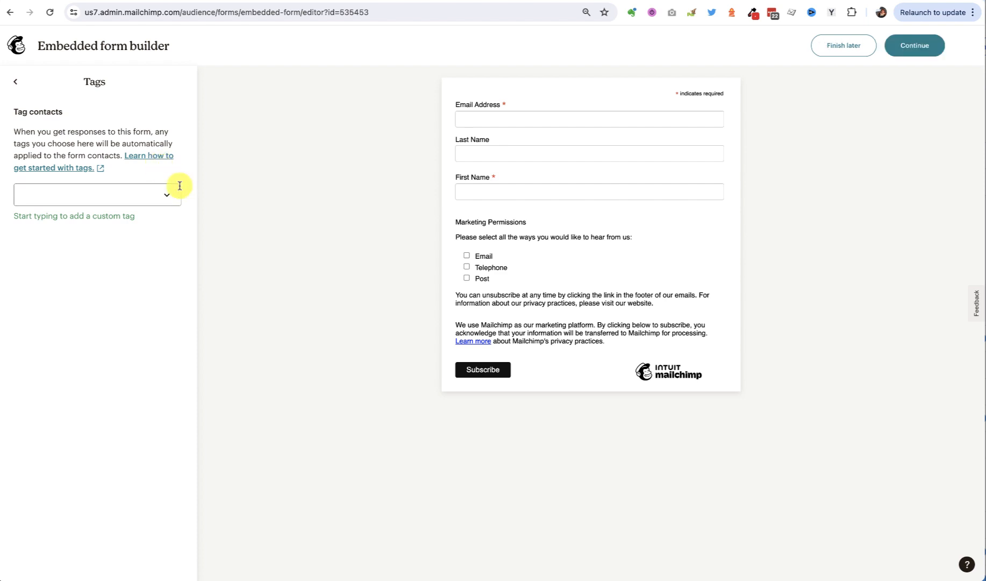
Create the custom tag "new contact from website" and apply it to the form's contacts
click(29, 196)
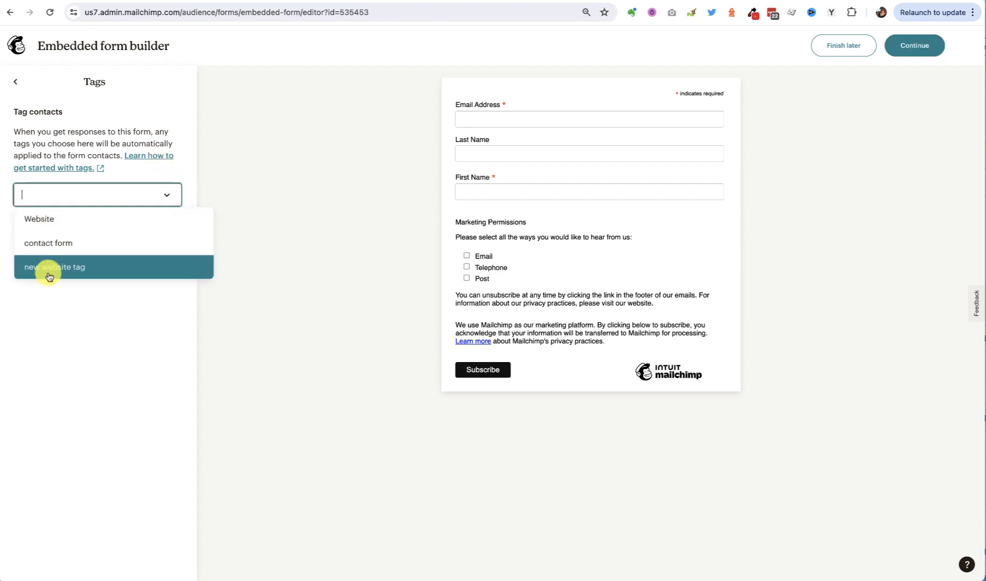
click(89, 191)
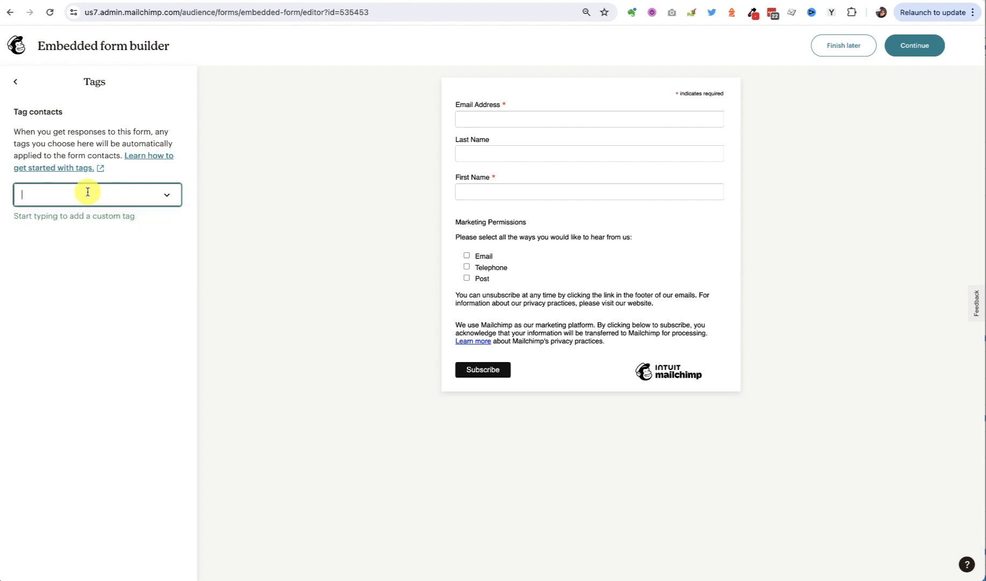
text(new conact)
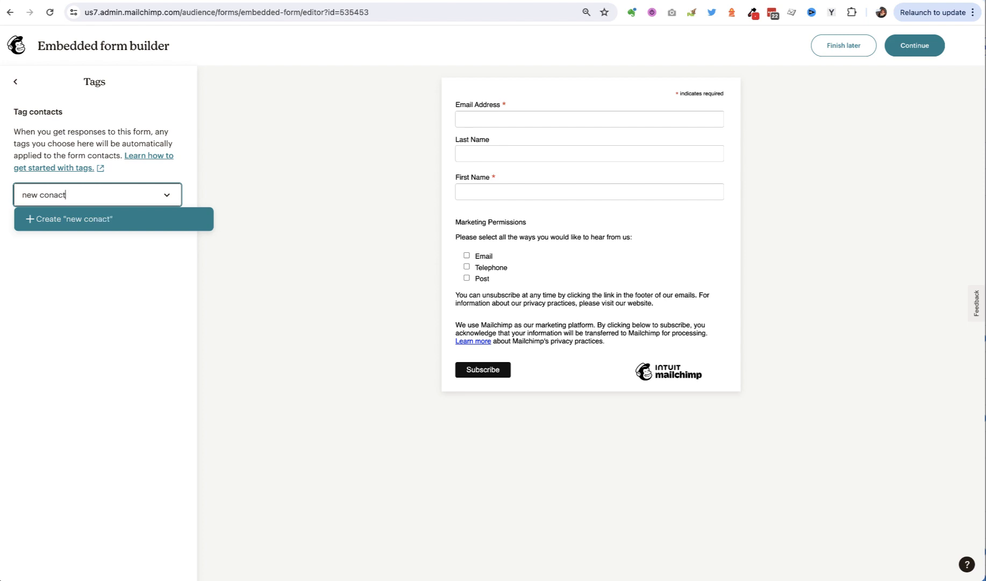
key(BackSpace)
key(BackSpace)
key(BackSpace)
text(tact)
text(website)
key(Return)
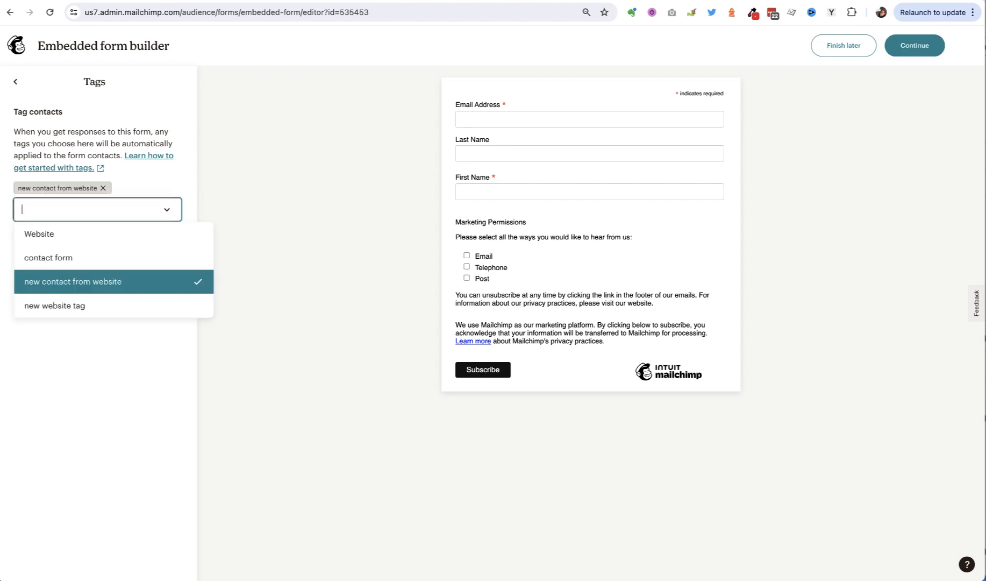
click(157, 183)
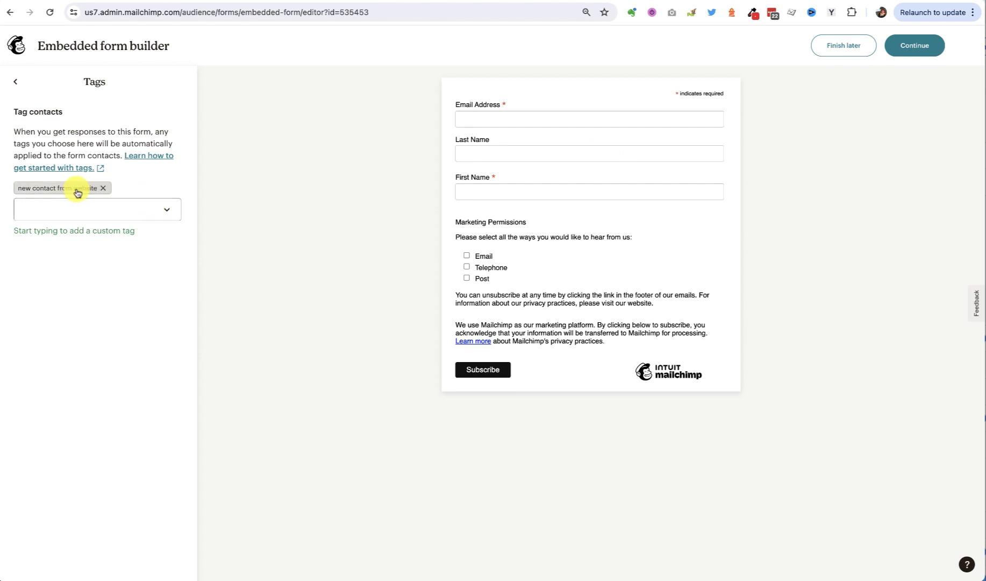
click(15, 81)
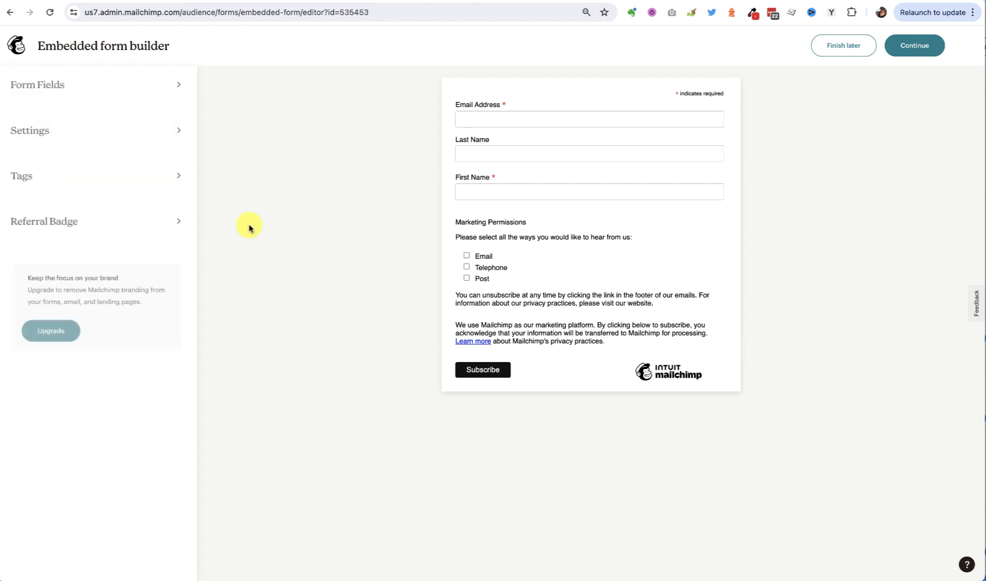
Review the Referral Badge options, and copy the finished form's embed code
click(52, 221)
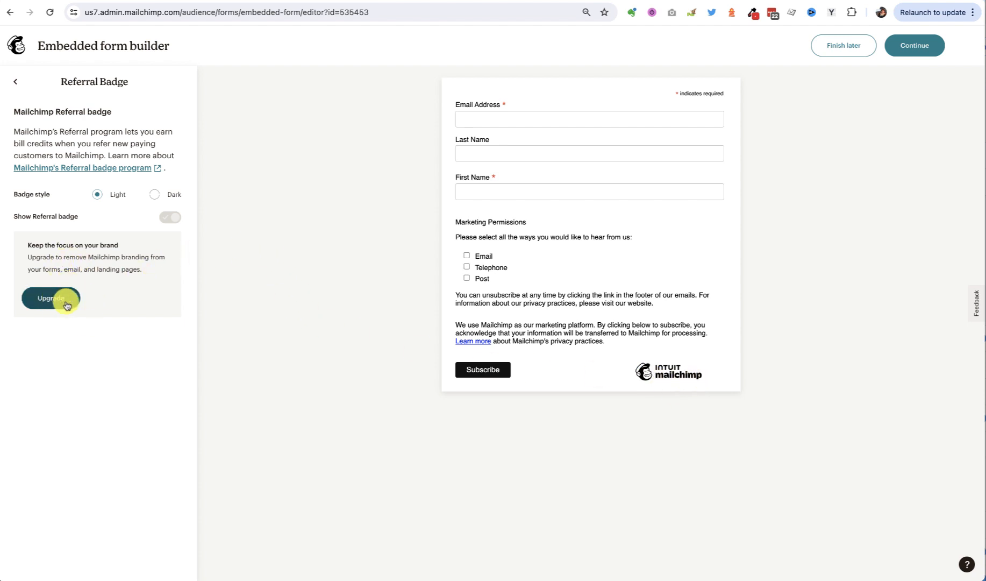
click(16, 83)
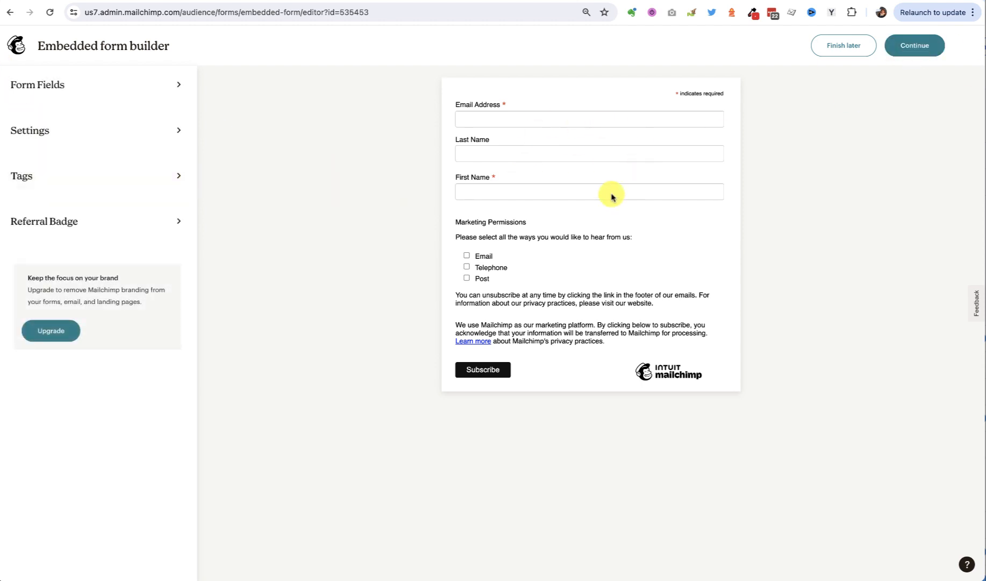
click(920, 55)
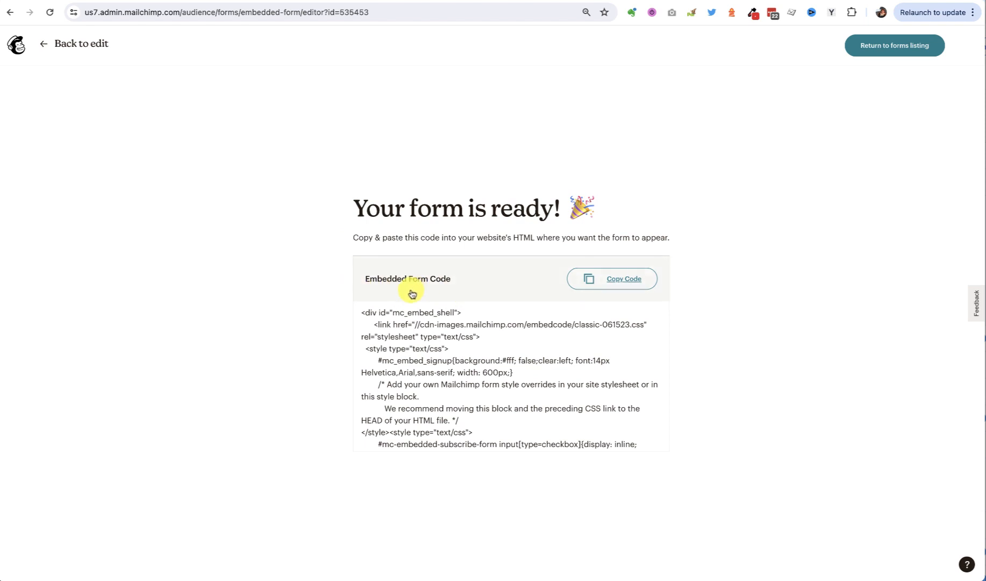
click(624, 283)
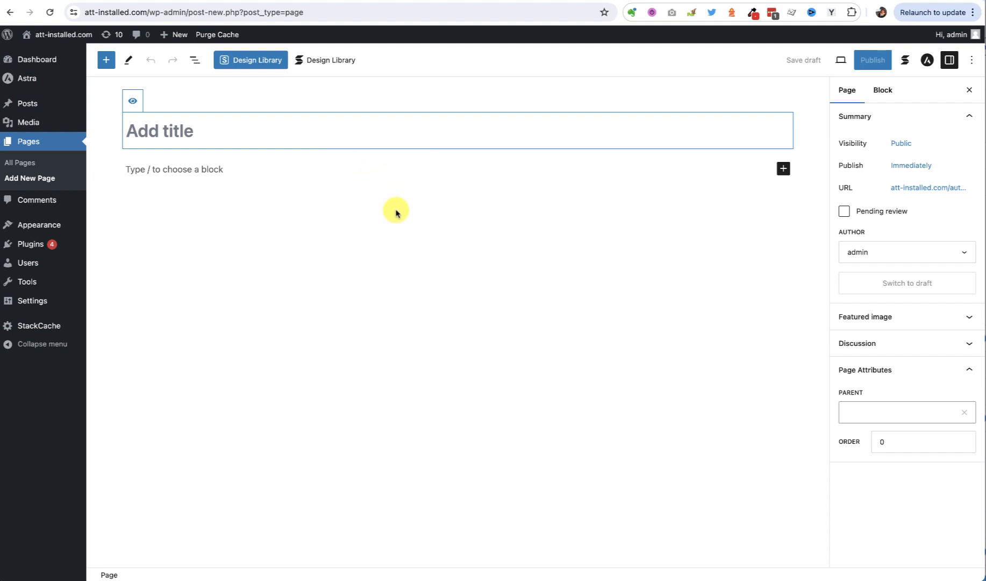
In WordPress, title the new page "Sign up for our mailing list"
text(Sign up for our )
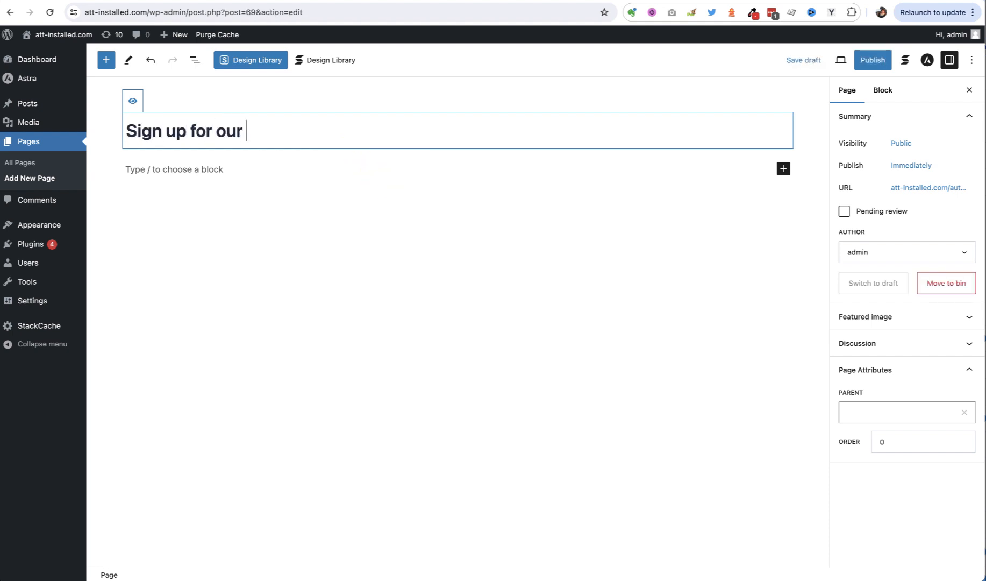
text(mailing list)
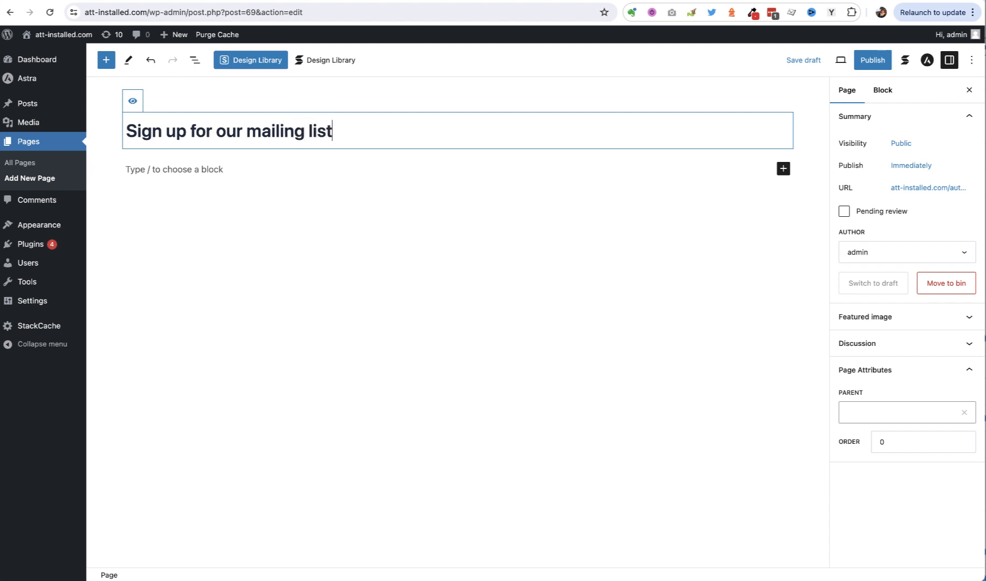
click(221, 171)
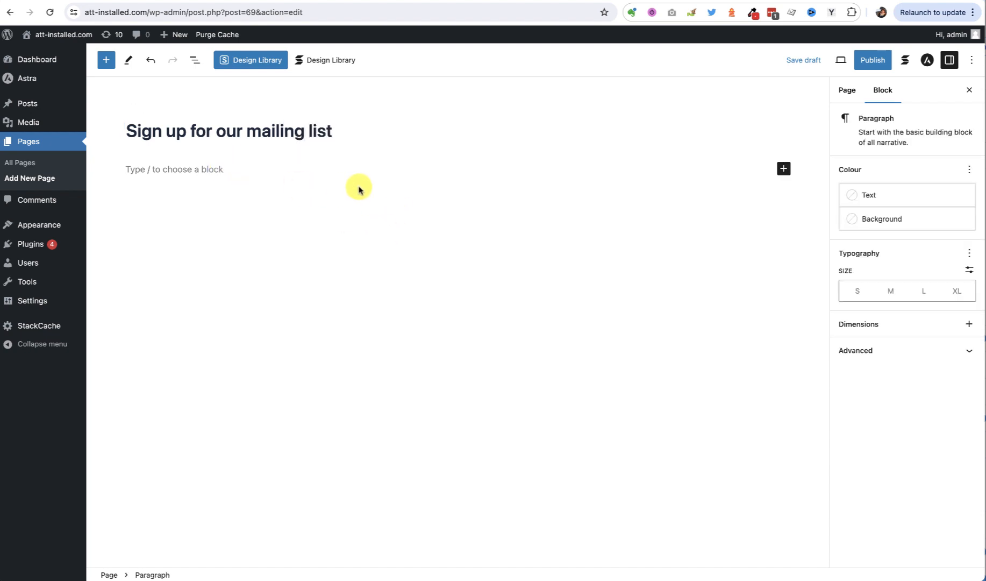
Add a Custom HTML block below the page title and paste the copied form code into it
click(785, 169)
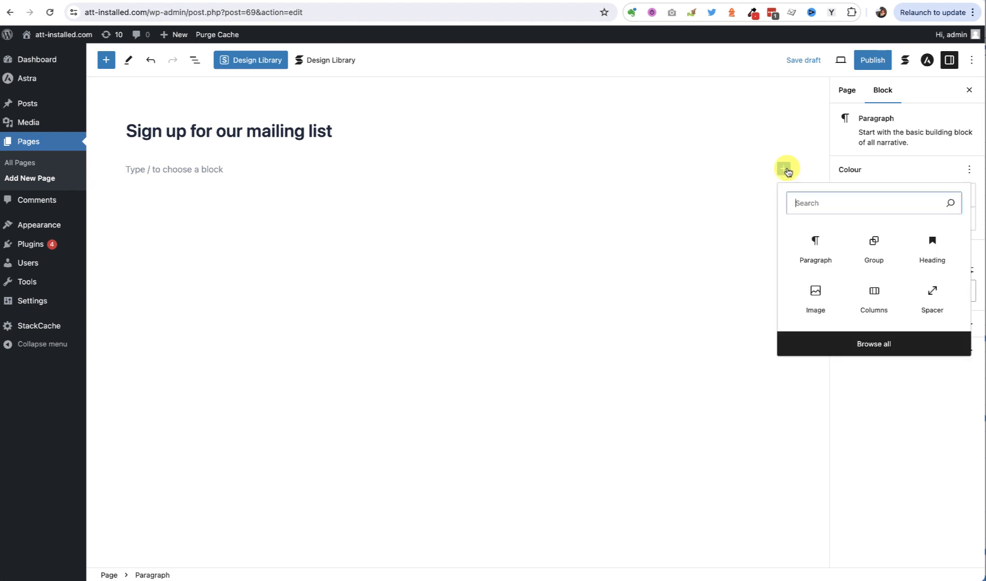
text(html)
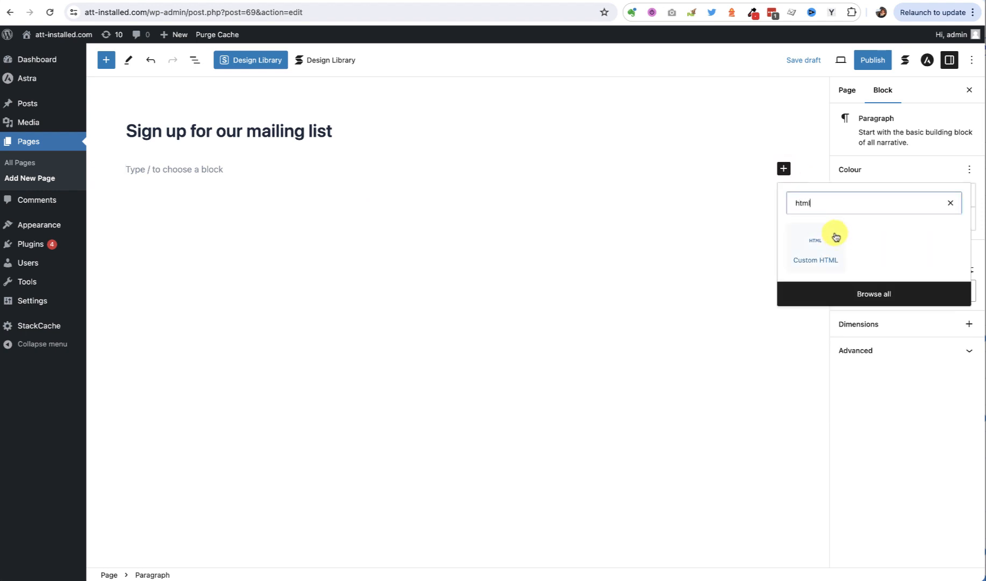
click(828, 241)
key(ctrl+v)
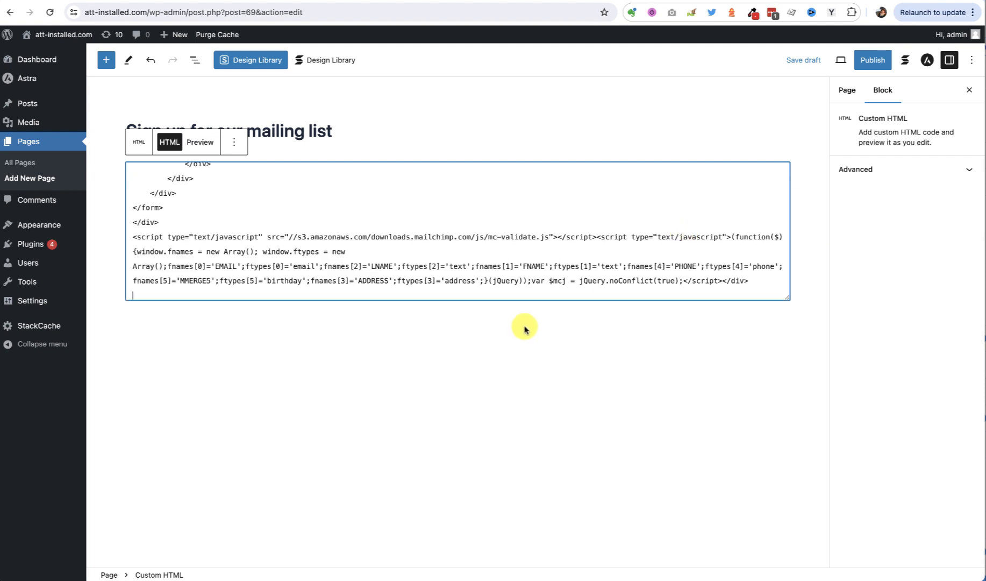
Save the page as a draft and preview it, checking the heading above the signup form
click(798, 61)
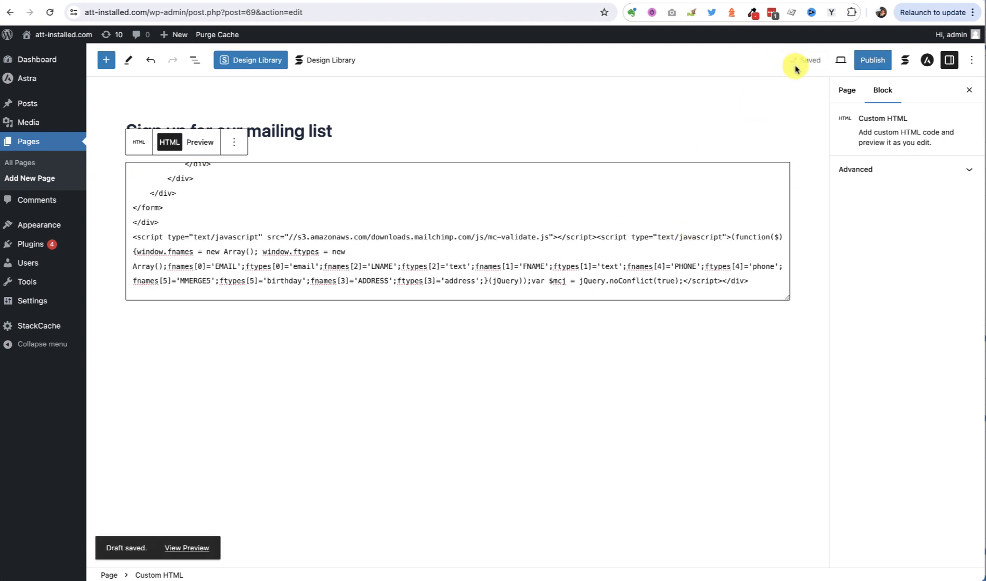
click(186, 549)
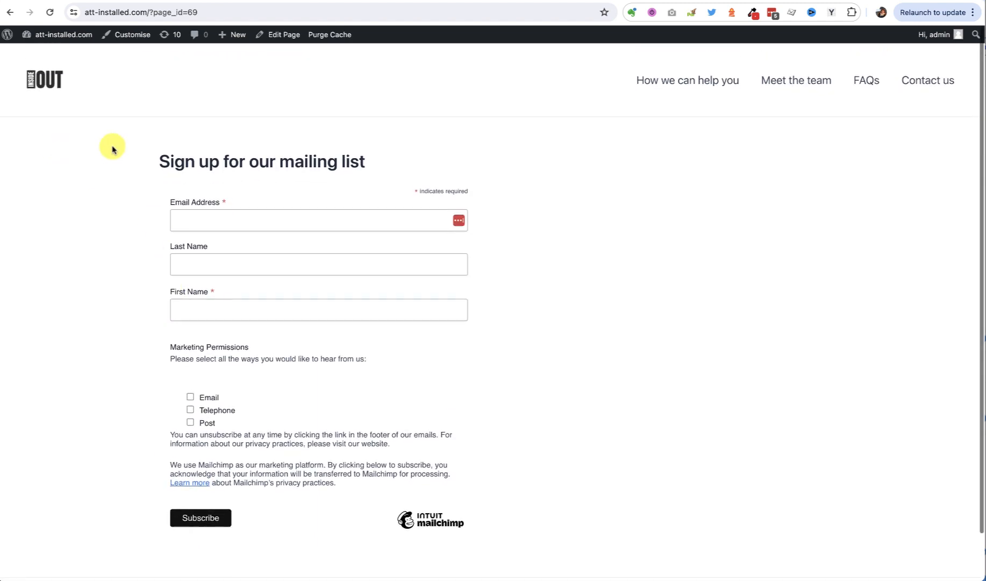
drag(162, 162, 396, 167)
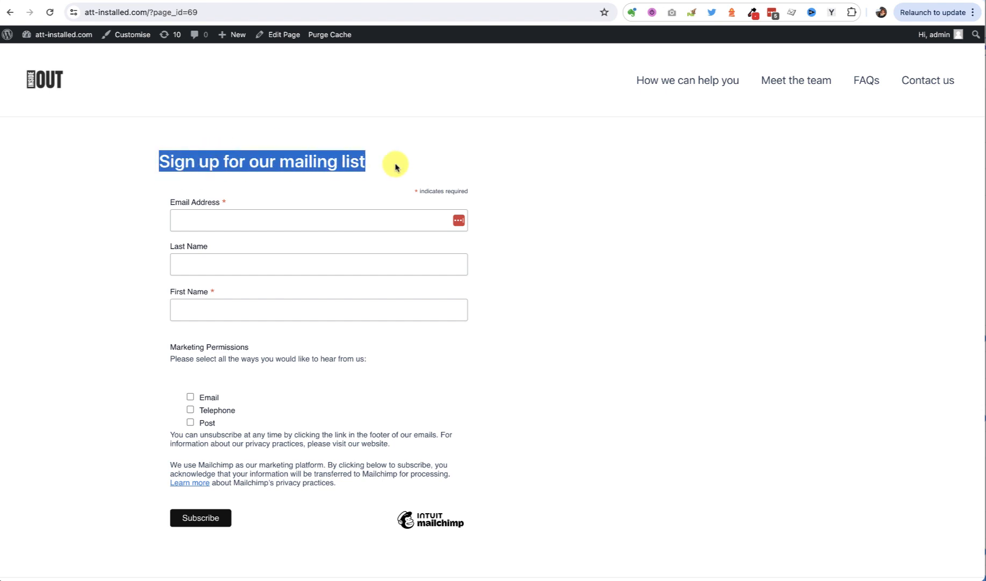